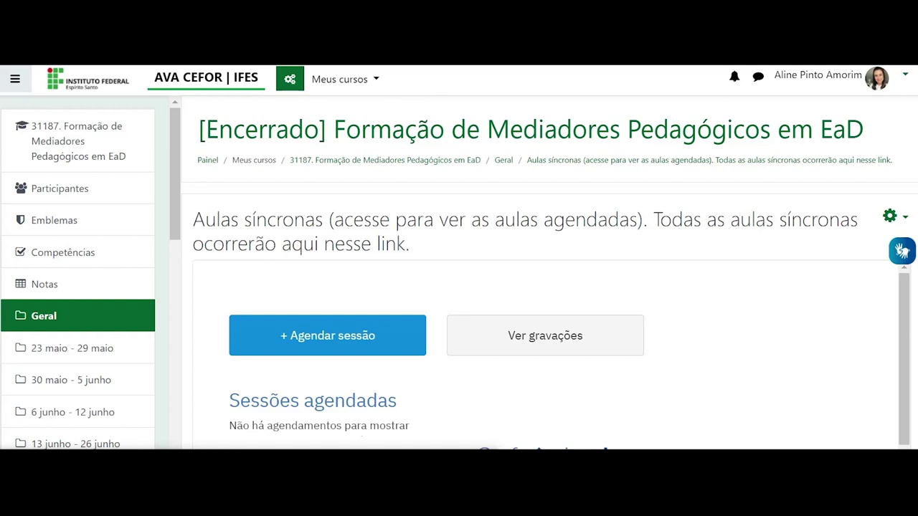
pyautogui.scroll(-1, 552, 285)
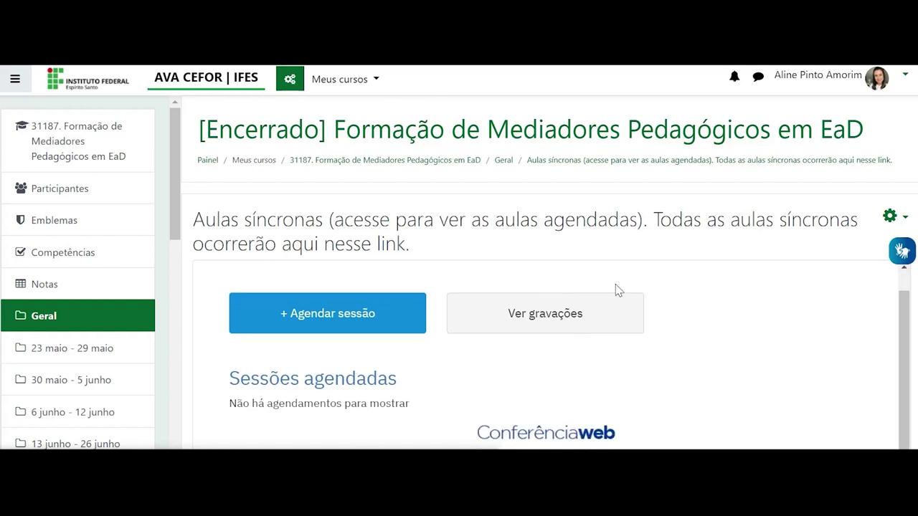
pyautogui.scroll(-3, 618, 290)
pyautogui.scroll(2, 618, 290)
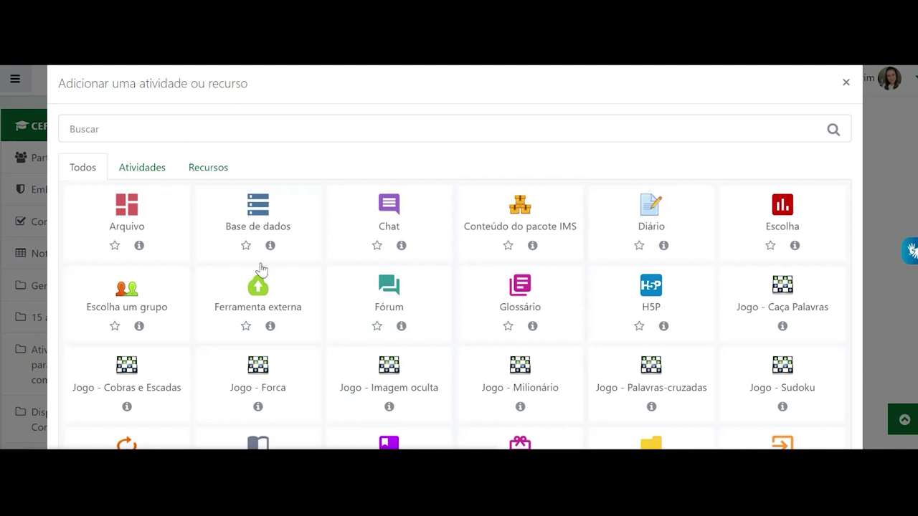
# Choose Ferramenta externa from the available activities as the new activity for the course
pyautogui.click(141, 173)
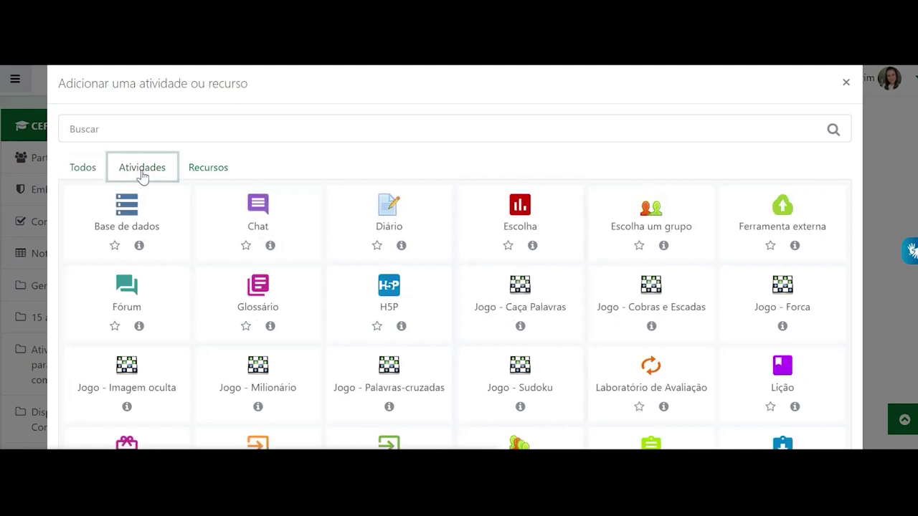
pyautogui.scroll(-3, 380, 247)
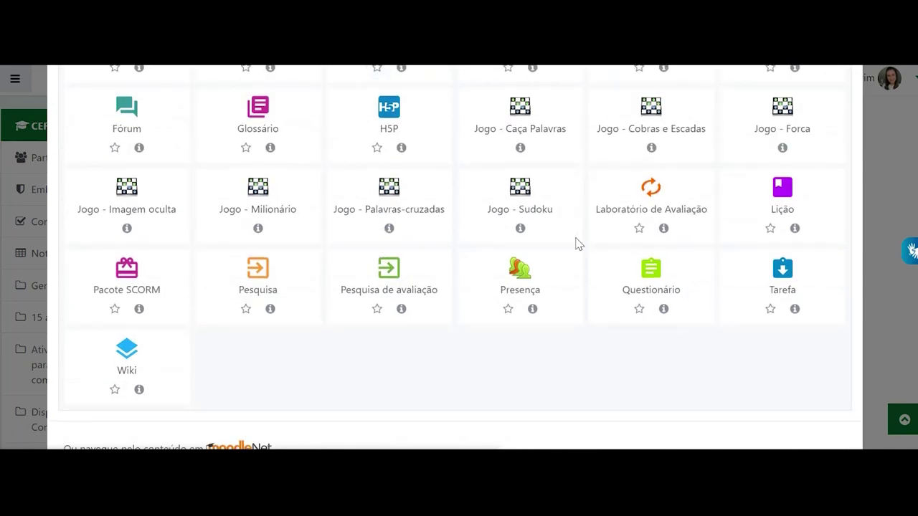
pyautogui.scroll(3, 578, 244)
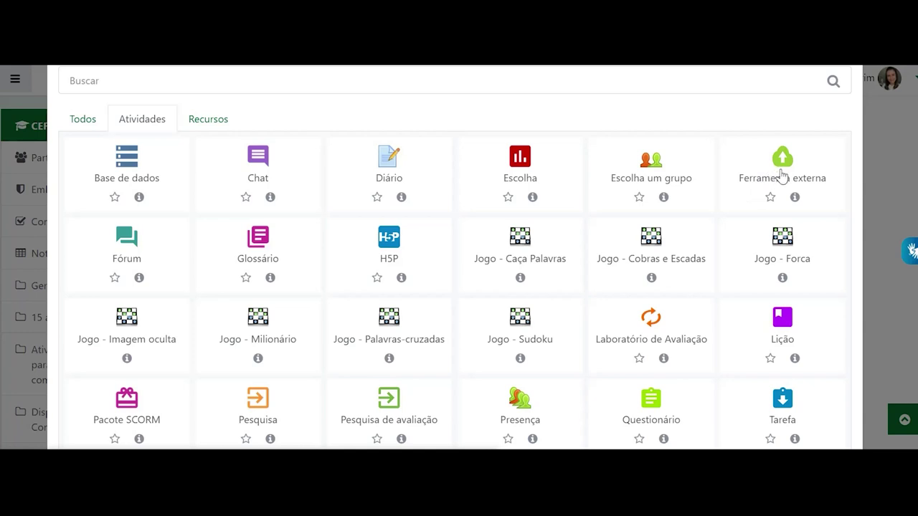
pyautogui.click(782, 176)
# Name the activity "Aulas síncronas" and choose "Sala de aula - Webconf" as its preconfigured tool
pyautogui.scroll(-2, 560, 262)
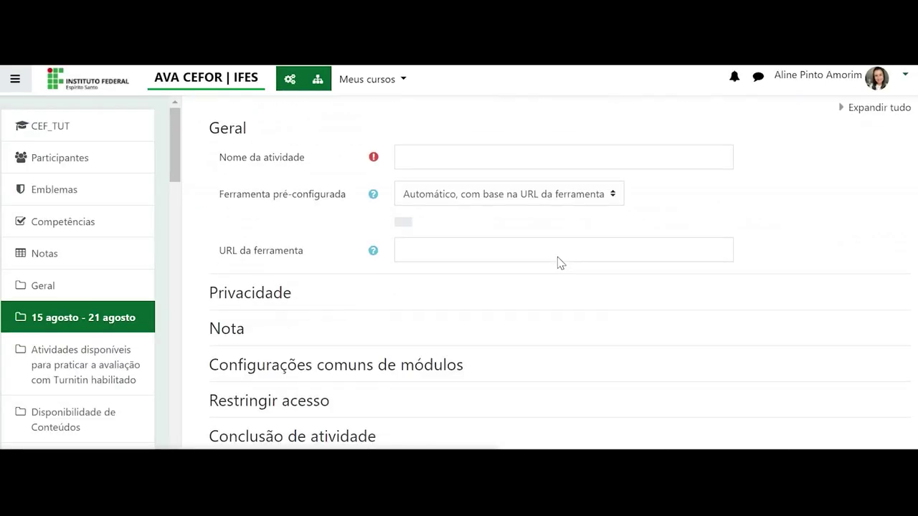
pyautogui.click(476, 157)
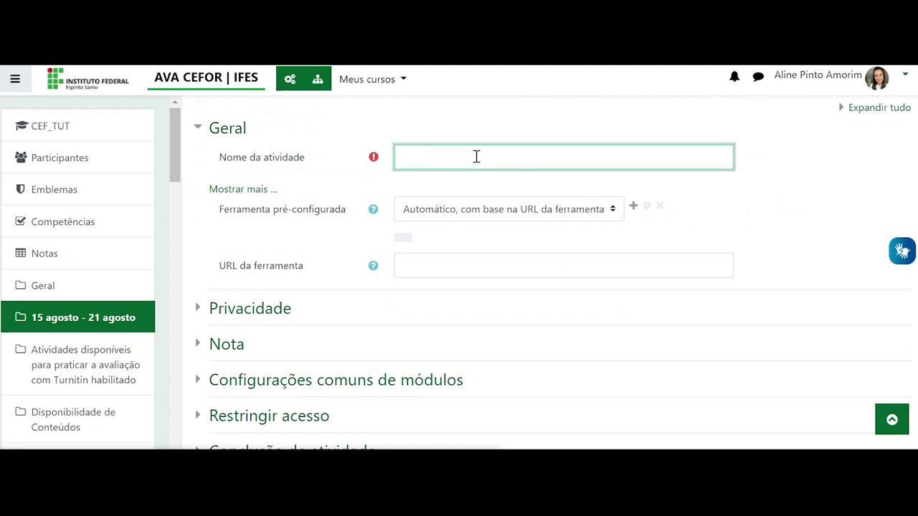
pyautogui.write('Aulas síncronas')
pyautogui.click(613, 213)
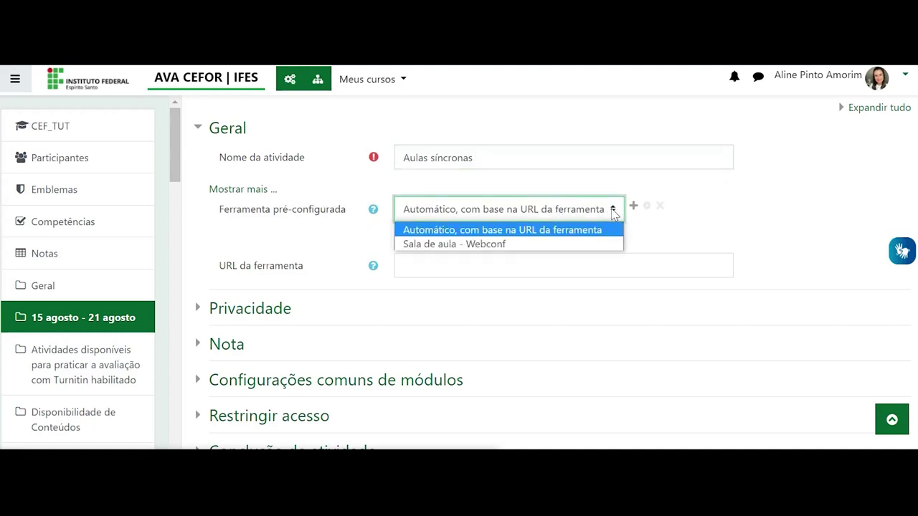
pyautogui.click(452, 245)
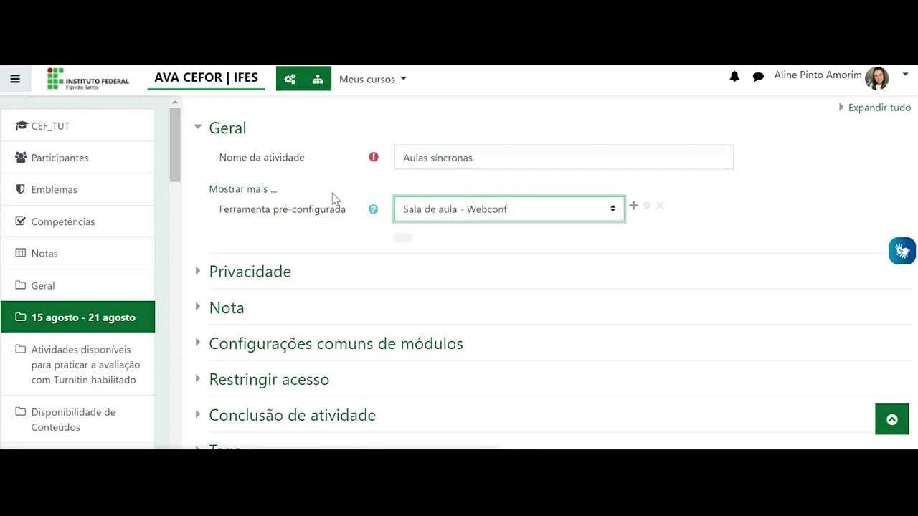
# Examine the activity's additional general options, including its description and display settings, and its privacy settings
pyautogui.click(257, 193)
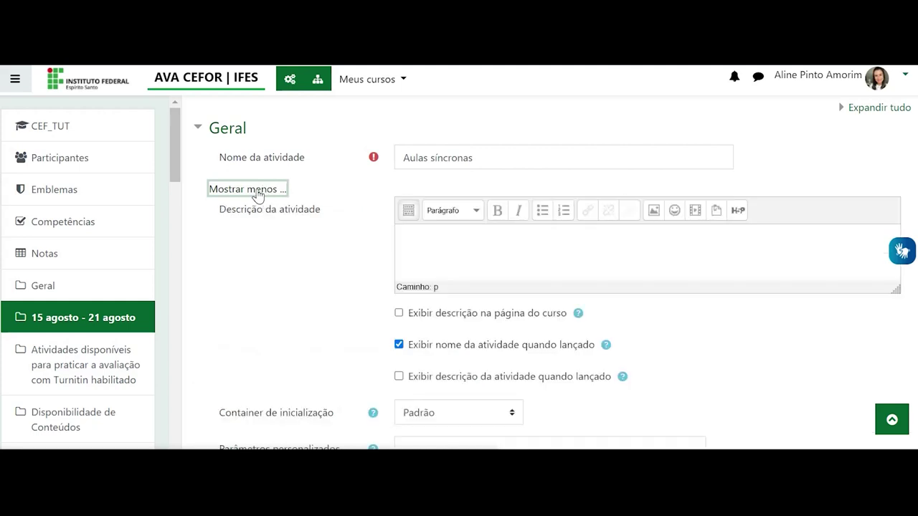
pyautogui.scroll(-4, 336, 246)
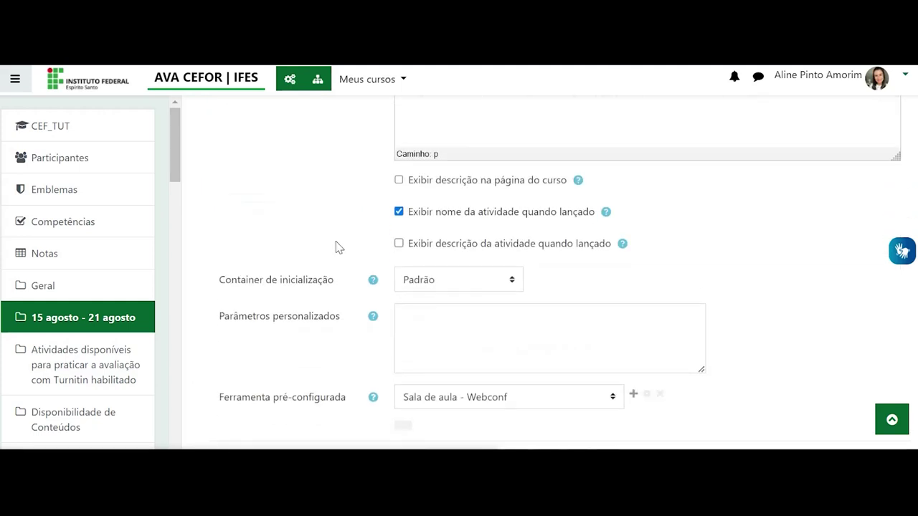
pyautogui.scroll(4, 336, 246)
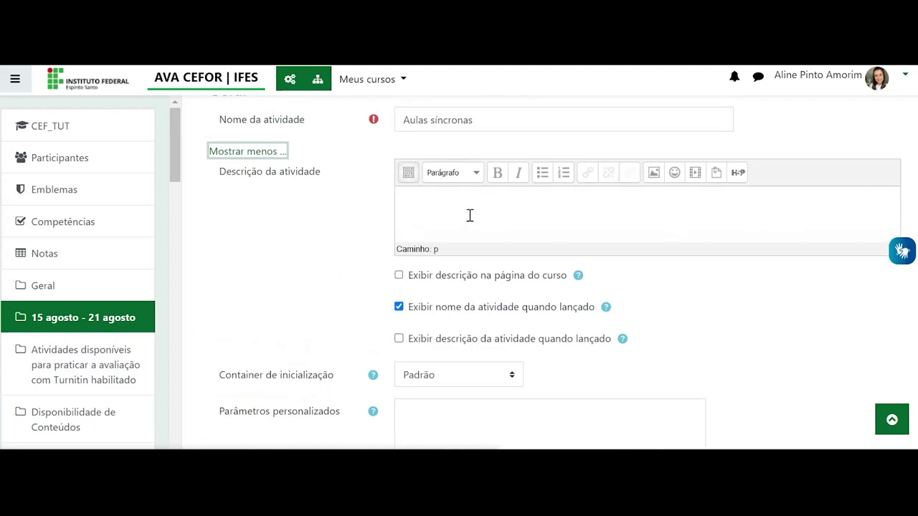
pyautogui.click(470, 215)
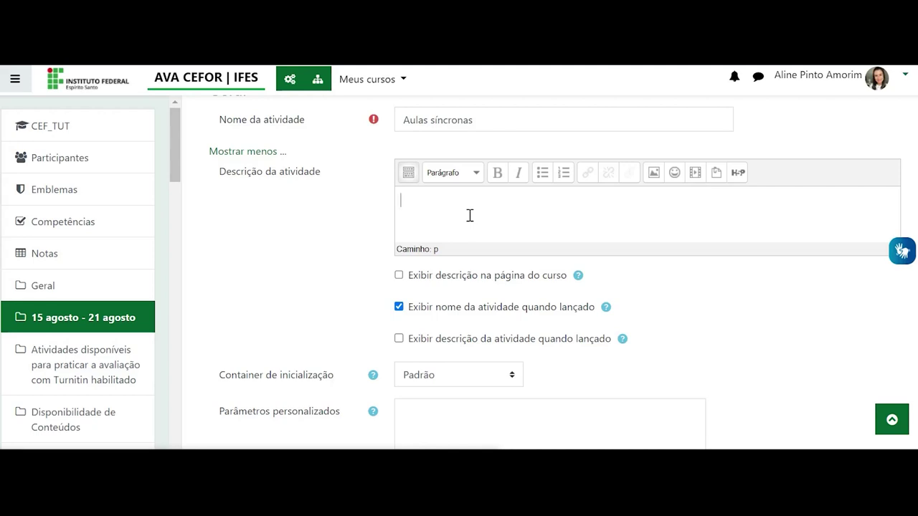
pyautogui.scroll(-2, 520, 270)
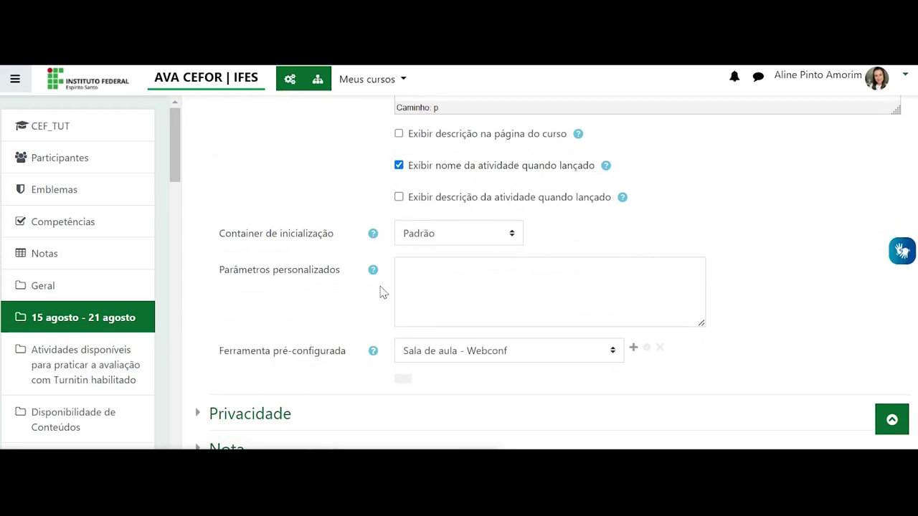
pyautogui.scroll(-4, 382, 292)
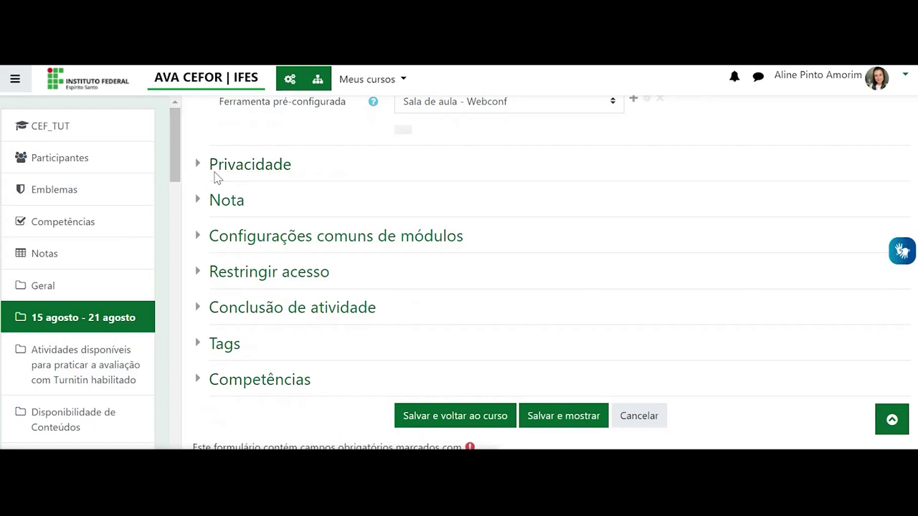
pyautogui.click(219, 166)
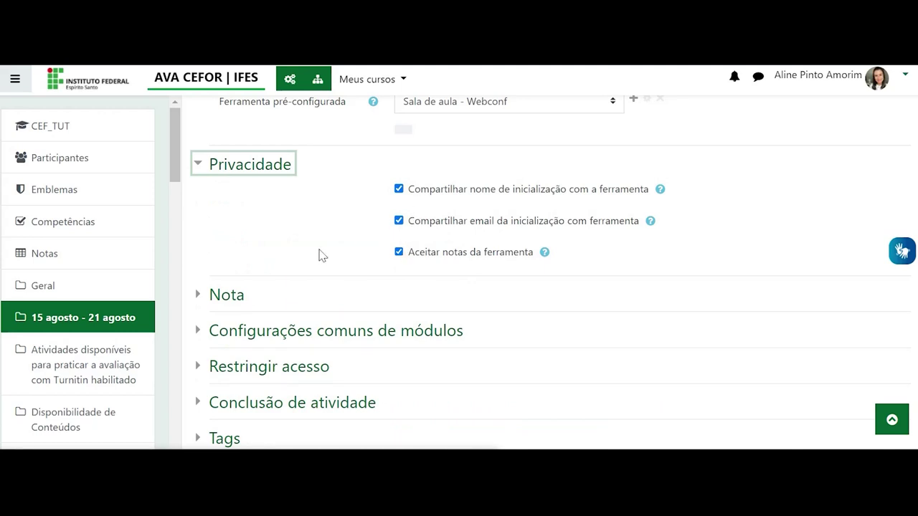
# Set the grade type of the activity to Nenhum
pyautogui.click(215, 301)
pyautogui.scroll(-4, 344, 307)
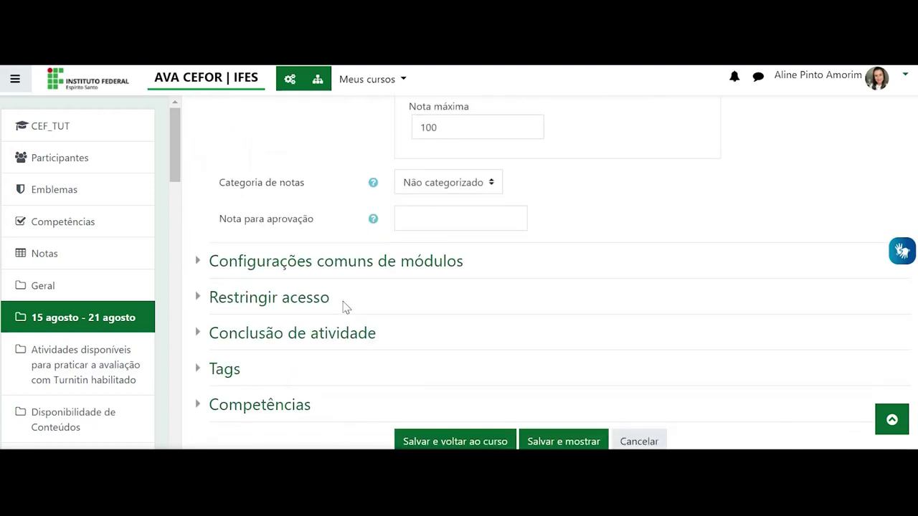
pyautogui.scroll(2, 352, 206)
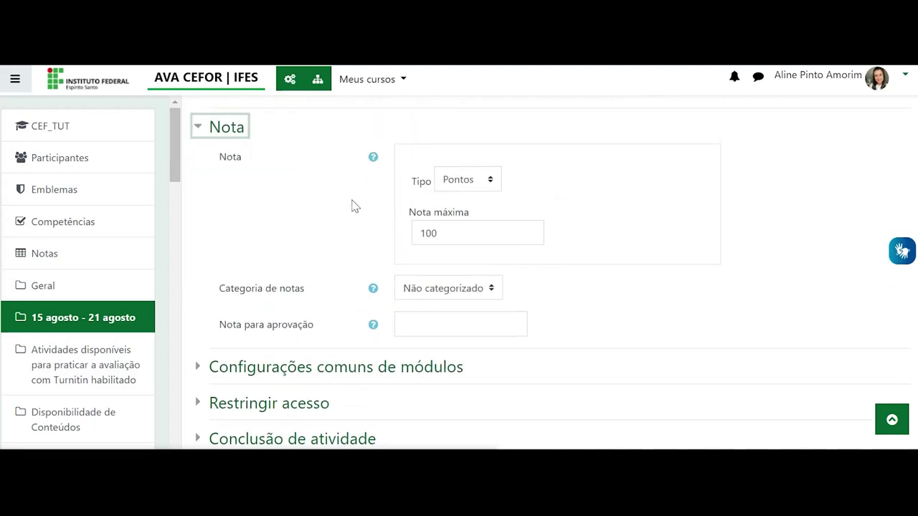
pyautogui.click(491, 181)
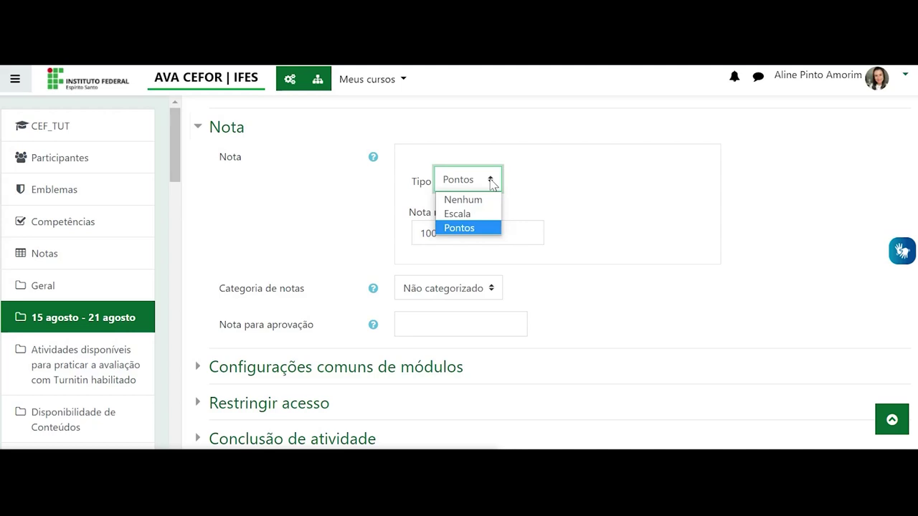
pyautogui.click(485, 203)
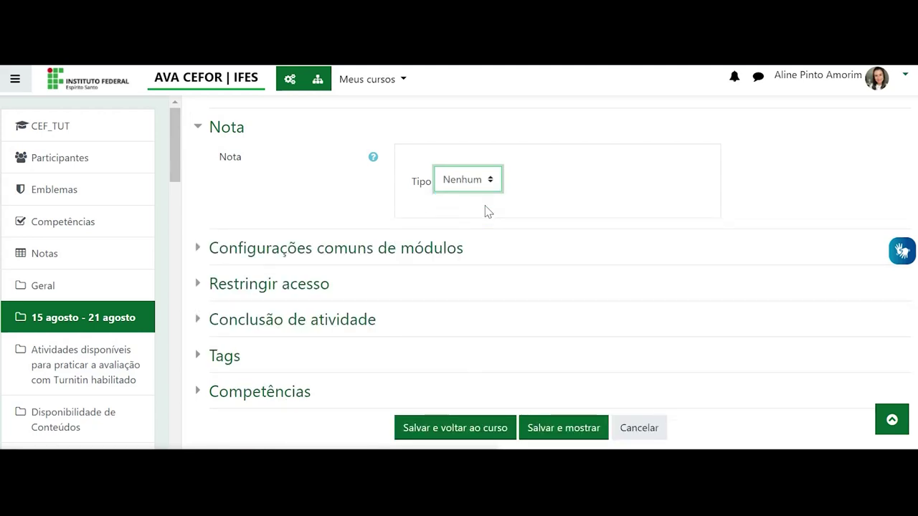
# Review the common module settings, including the additional ones, and save and display the activity
pyautogui.scroll(-2, 464, 208)
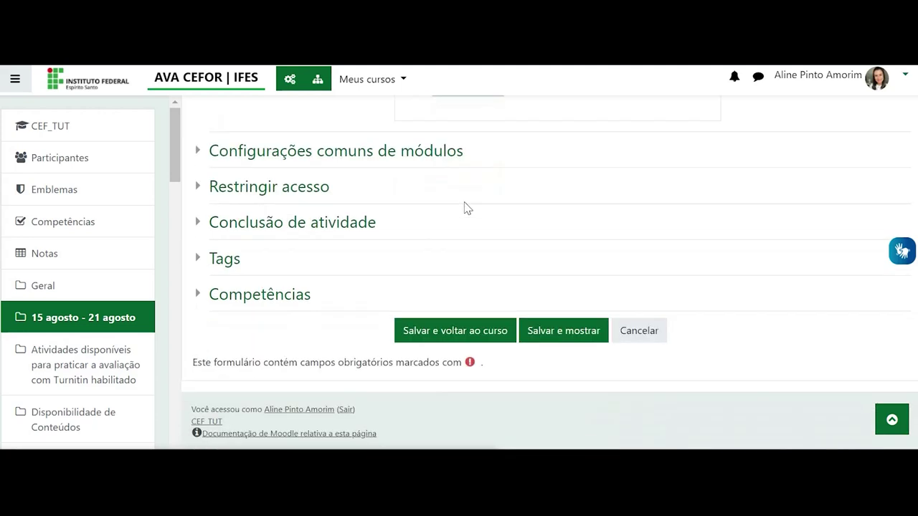
pyautogui.click(204, 154)
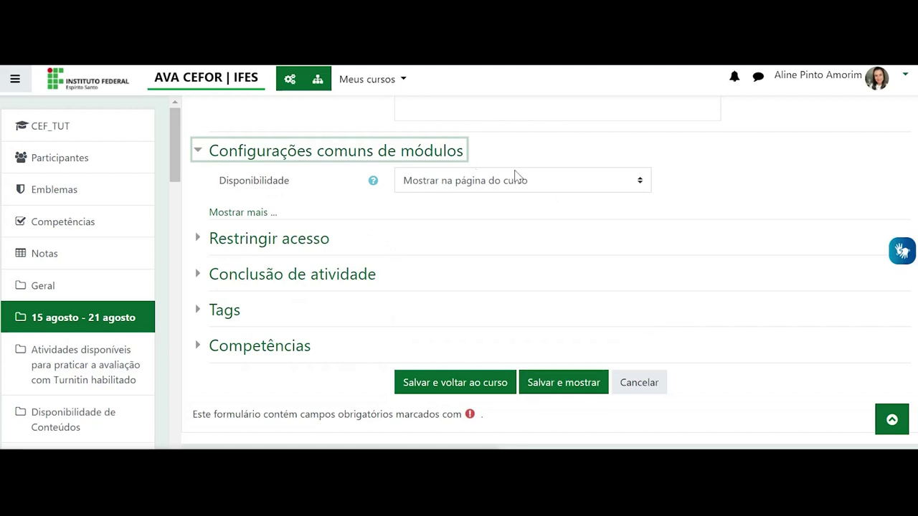
pyautogui.click(253, 214)
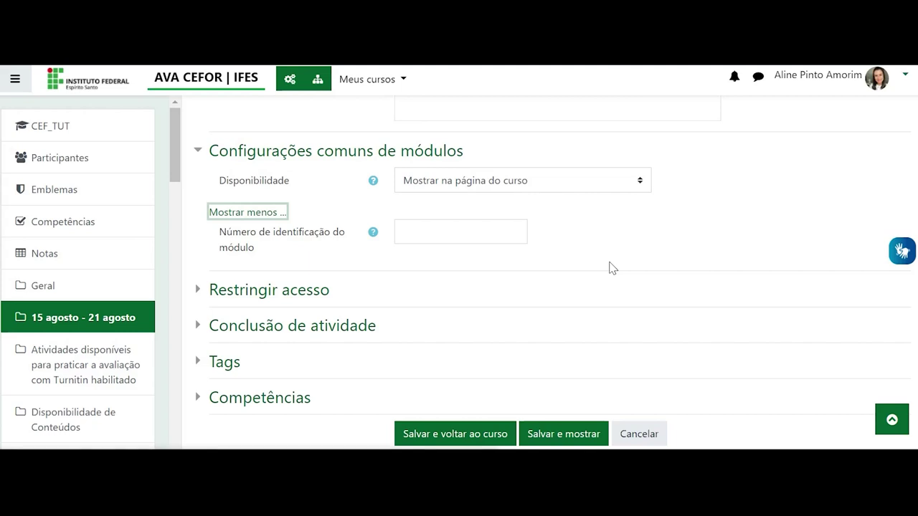
pyautogui.scroll(-3, 506, 225)
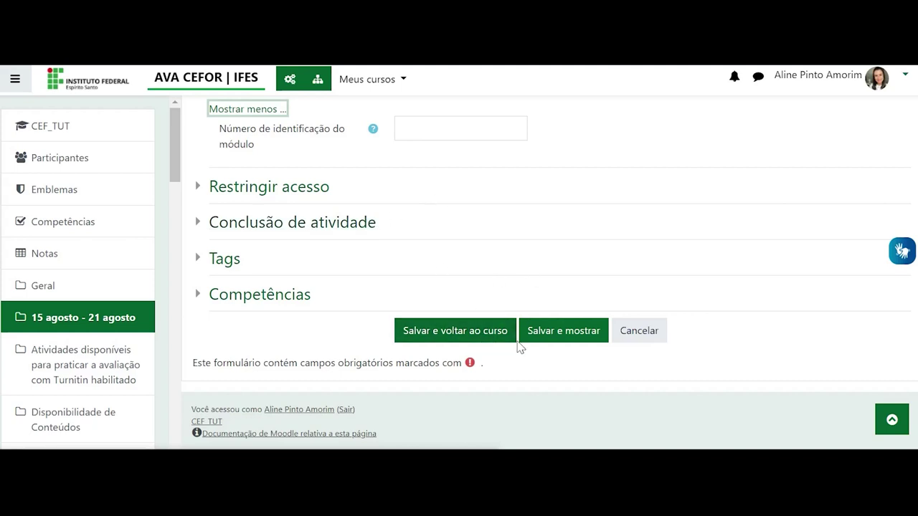
pyautogui.click(558, 340)
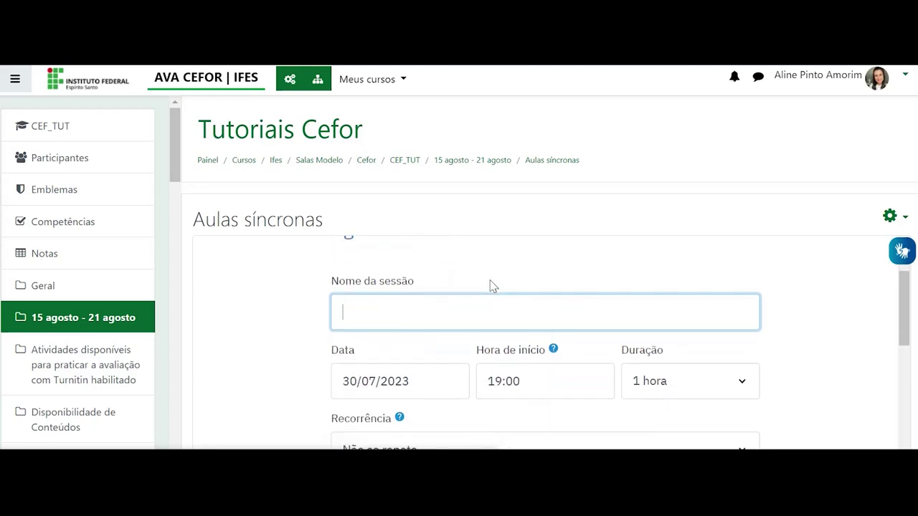
# Name the scheduled session "Aula inaugural" and set its date to 08/08/2023
pyautogui.write('Aula inaugural')
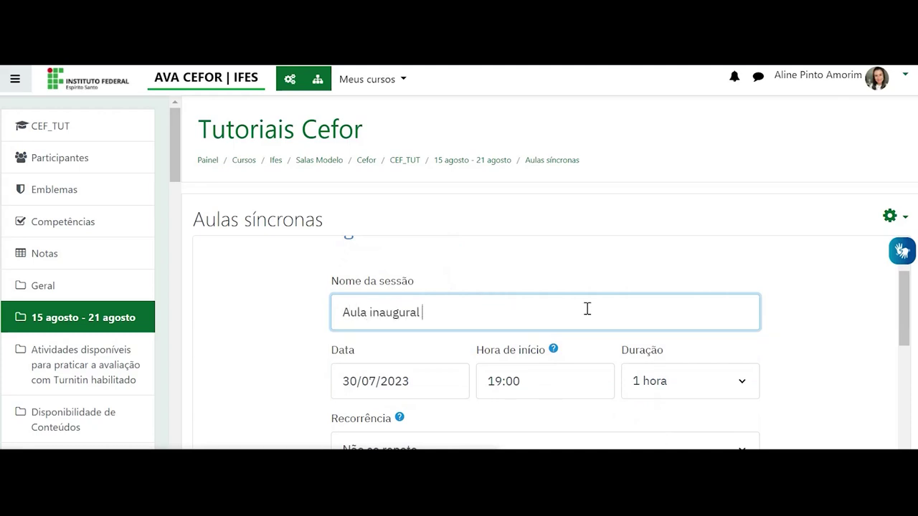
pyautogui.scroll(-2, 586, 295)
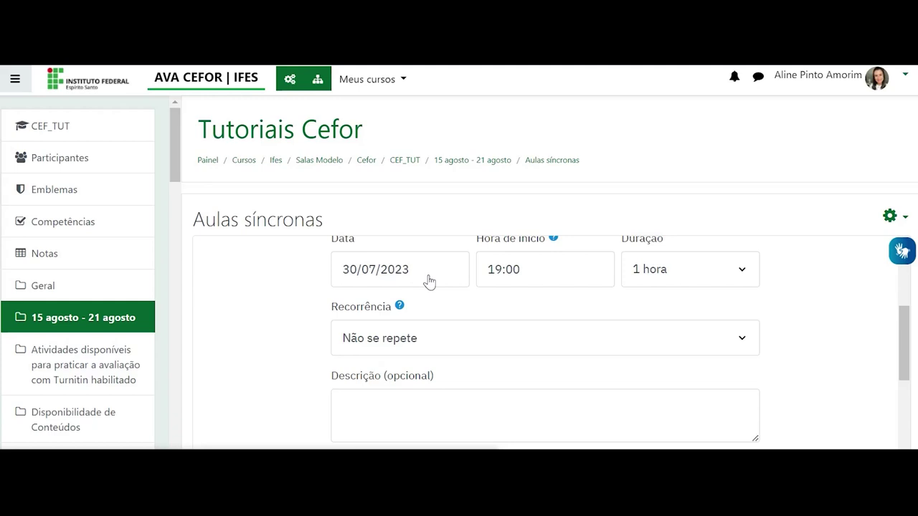
pyautogui.click(358, 277)
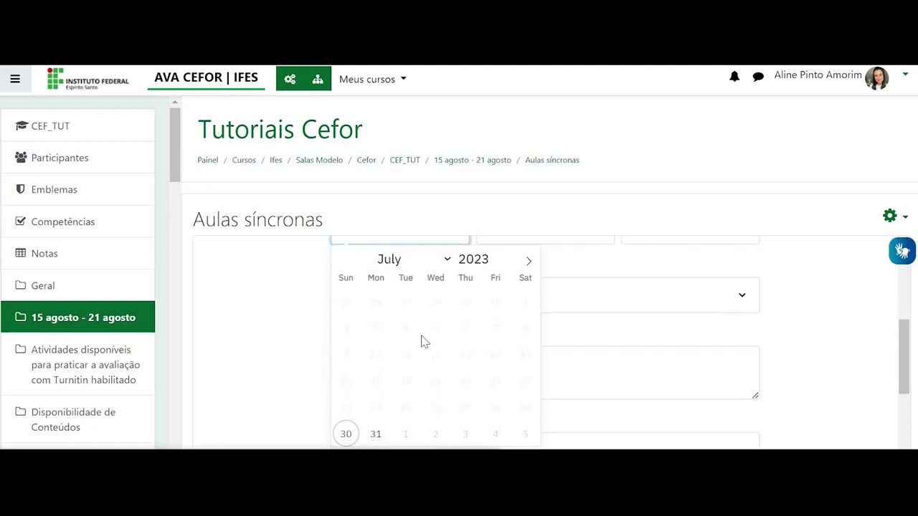
pyautogui.scroll(-1, 449, 371)
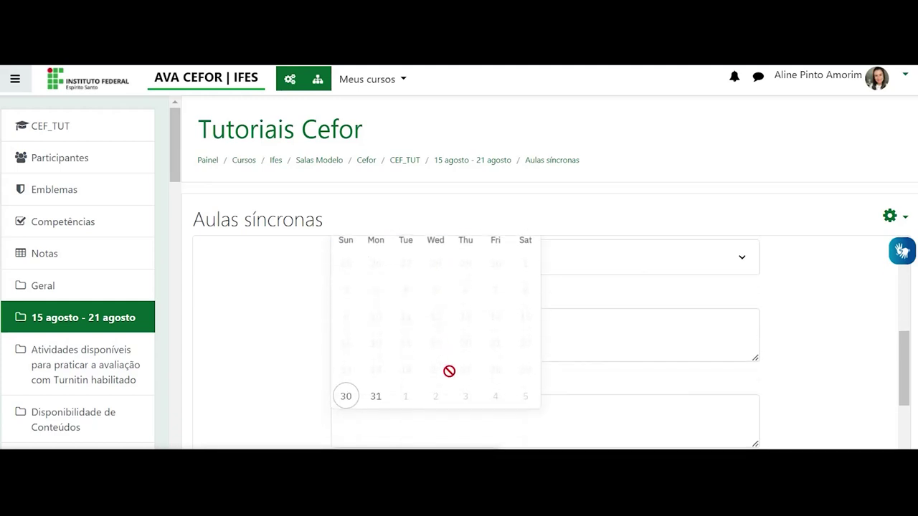
pyautogui.scroll(1, 449, 371)
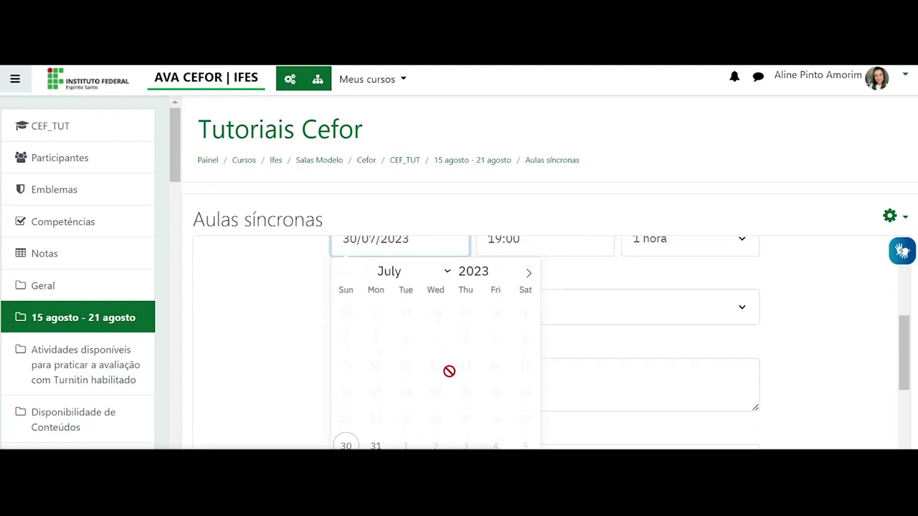
pyautogui.click(528, 281)
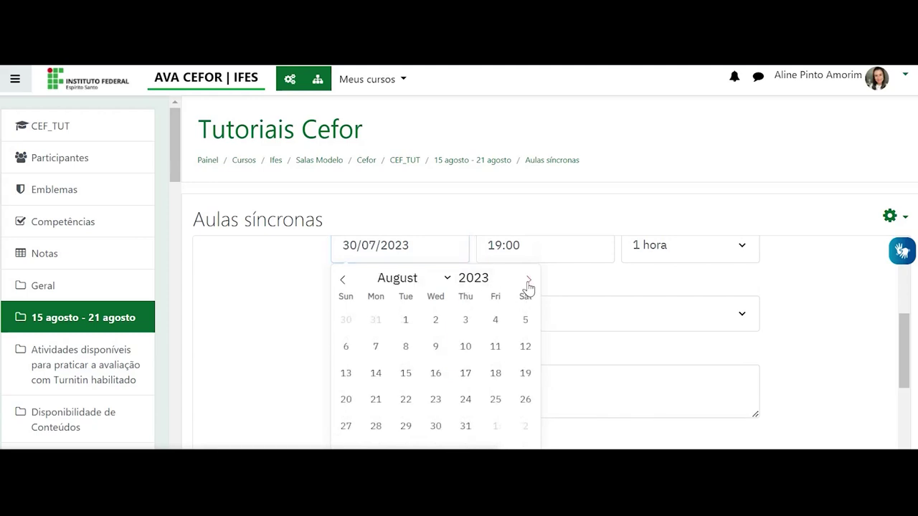
pyautogui.click(406, 347)
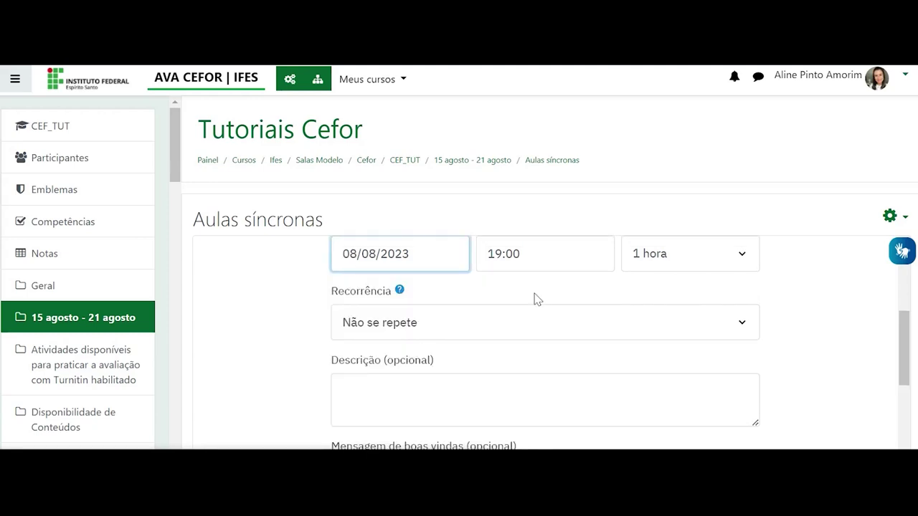
# Examine the session's start time, the available duration choices and the recurrence setting
pyautogui.scroll(1, 535, 299)
pyautogui.scroll(-1, 567, 353)
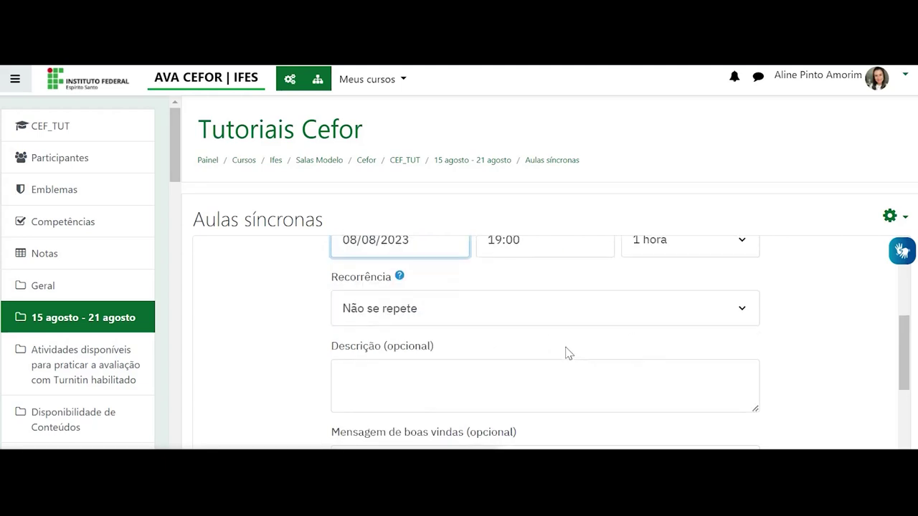
pyautogui.scroll(1, 567, 352)
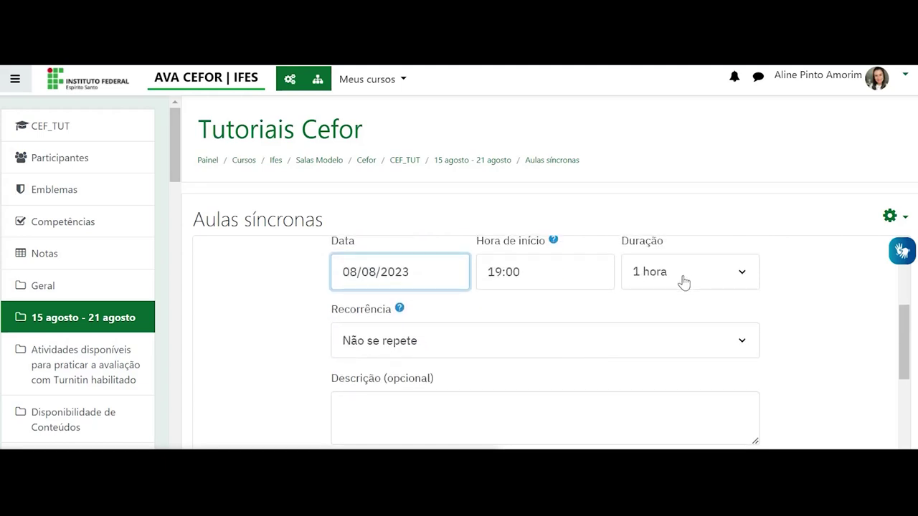
pyautogui.click(743, 281)
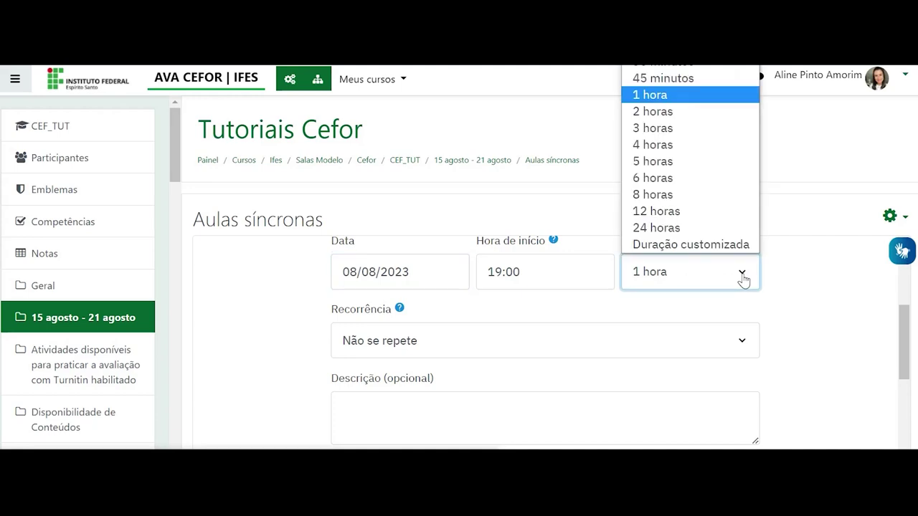
pyautogui.click(801, 291)
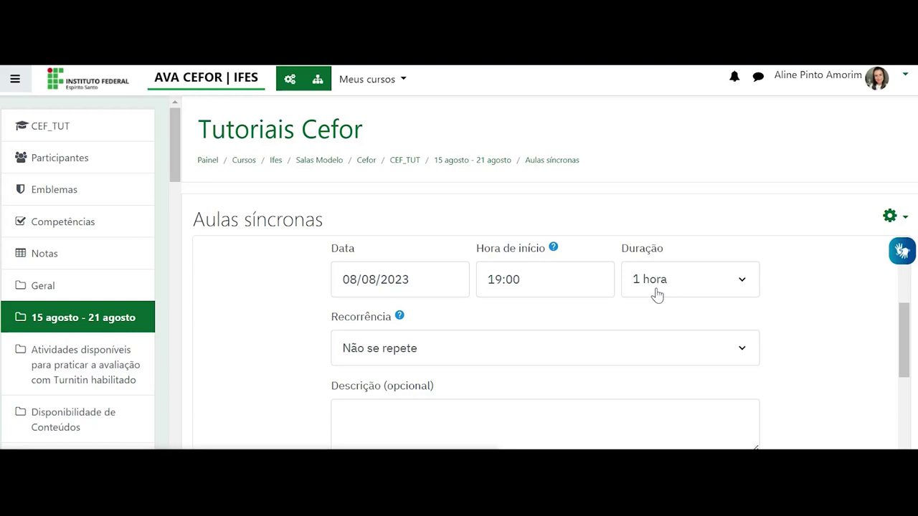
pyautogui.scroll(-1, 652, 317)
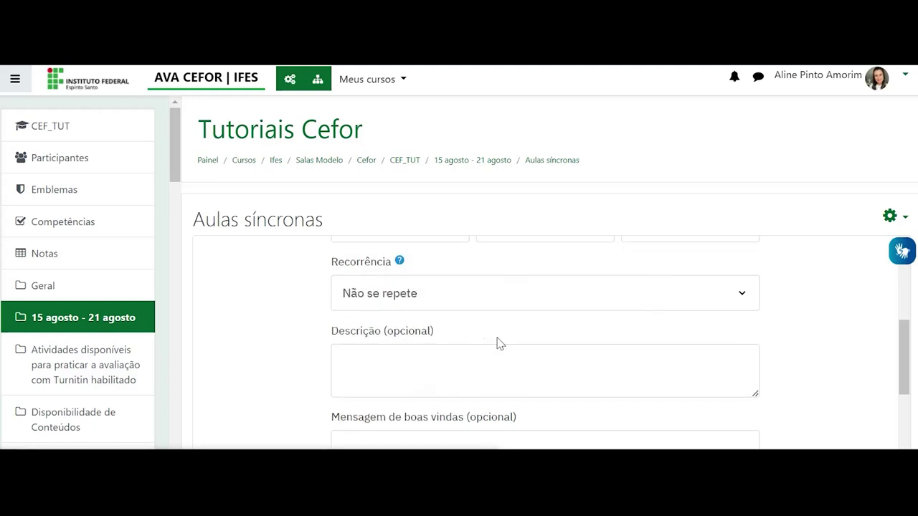
pyautogui.scroll(1, 470, 328)
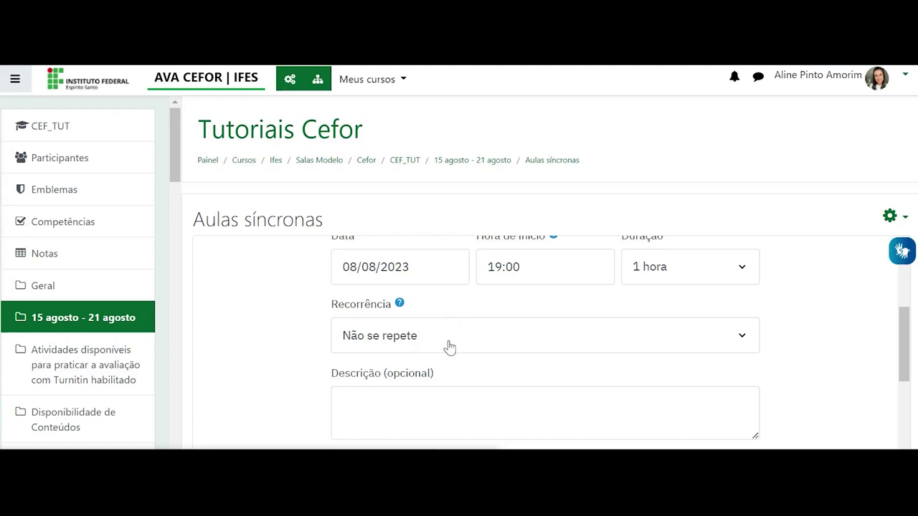
pyautogui.scroll(-1, 431, 354)
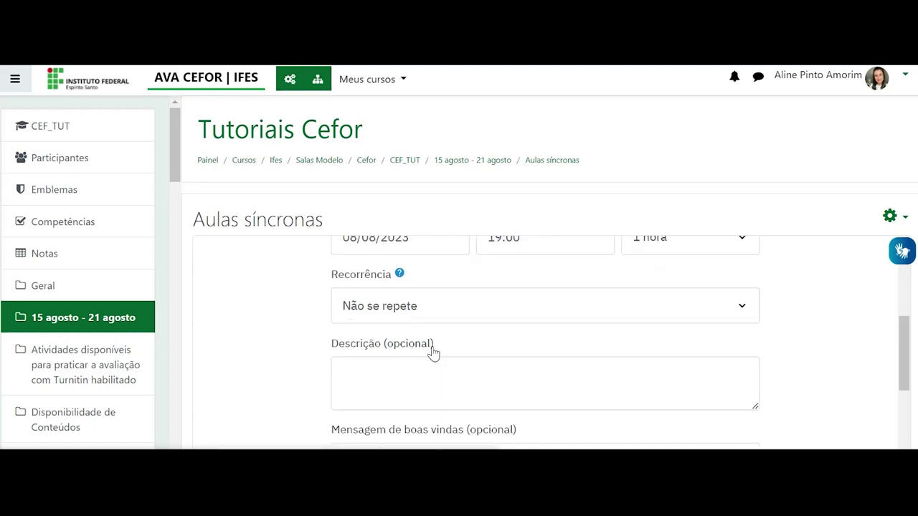
# Review the session's description, welcome message and access options, and schedule the "Aula inaugural" session
pyautogui.scroll(-1, 455, 337)
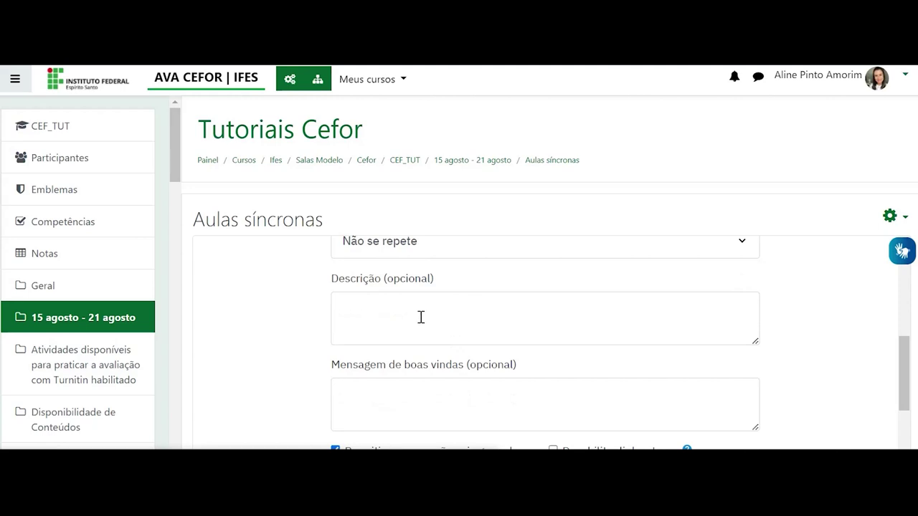
pyautogui.scroll(-1, 421, 317)
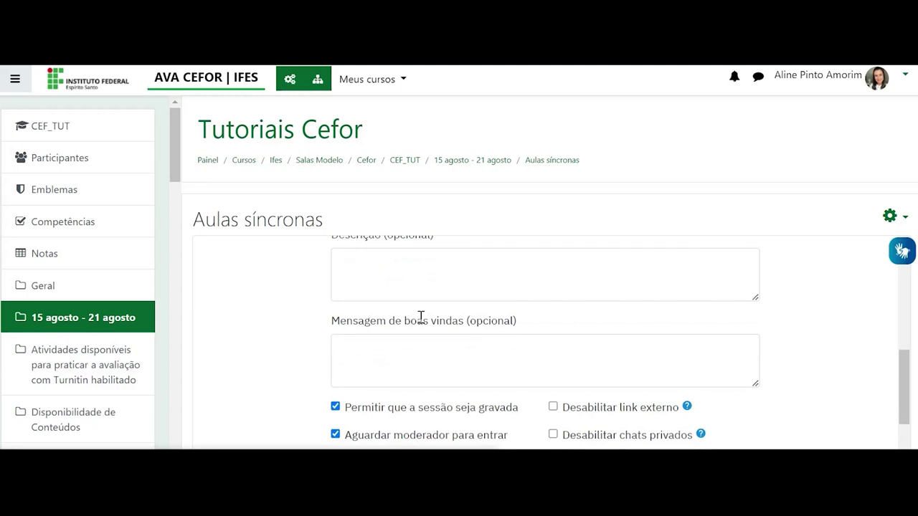
pyautogui.scroll(-1, 415, 361)
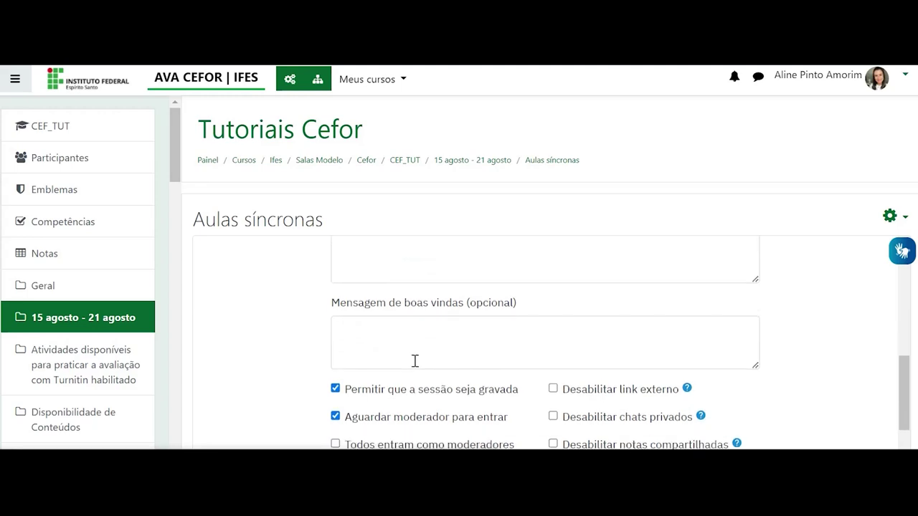
pyautogui.scroll(-1, 415, 361)
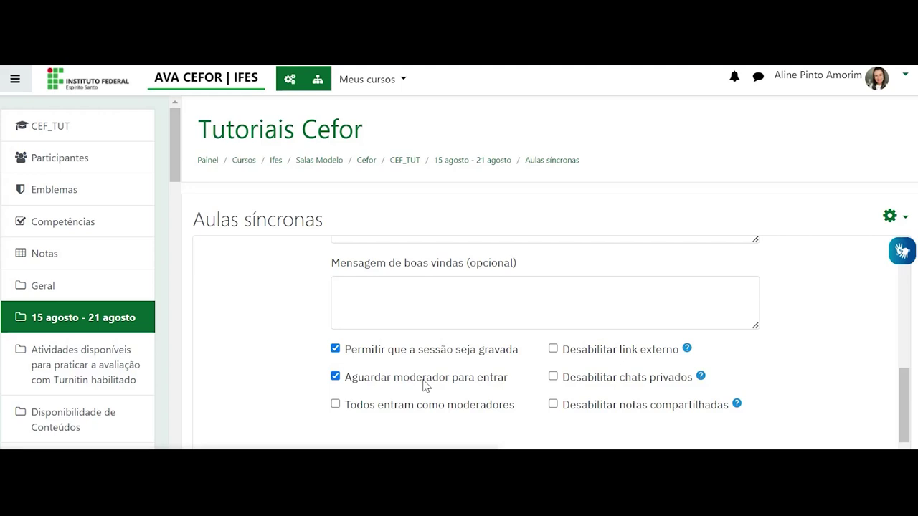
pyautogui.scroll(-2, 651, 393)
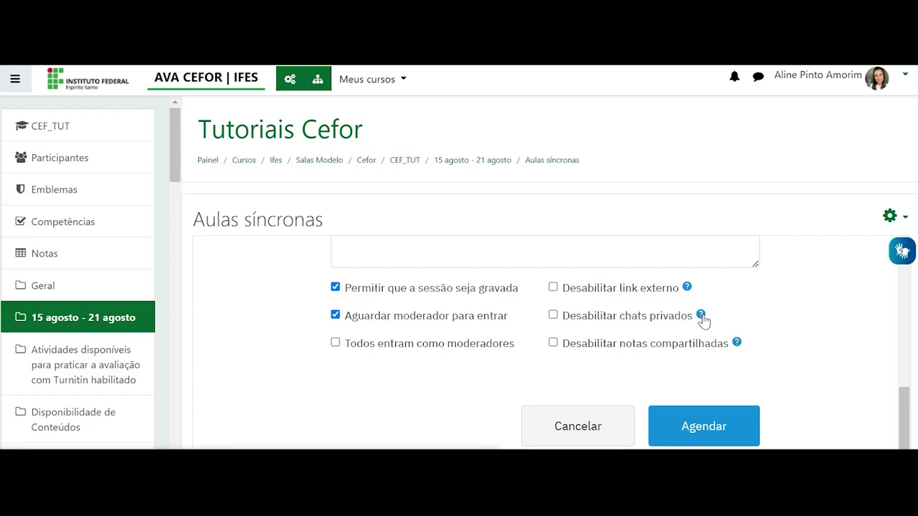
pyautogui.scroll(6, 624, 346)
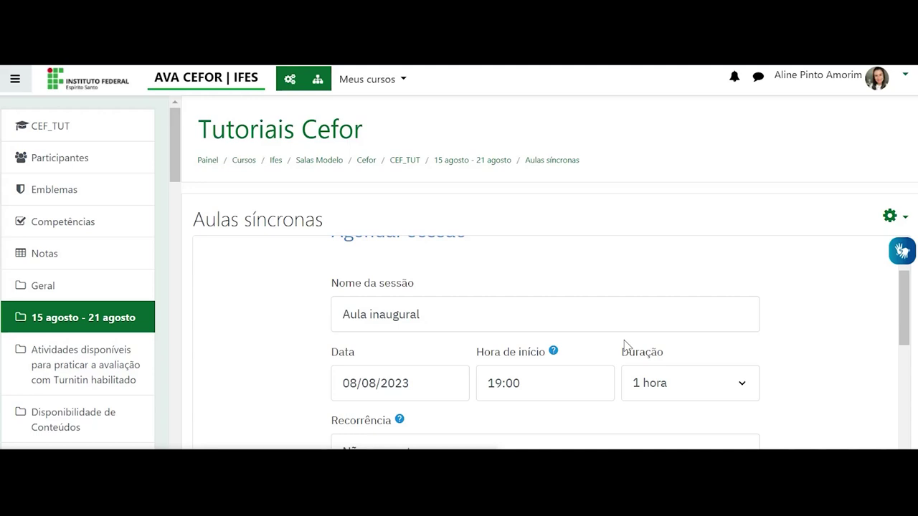
pyautogui.scroll(-10, 623, 344)
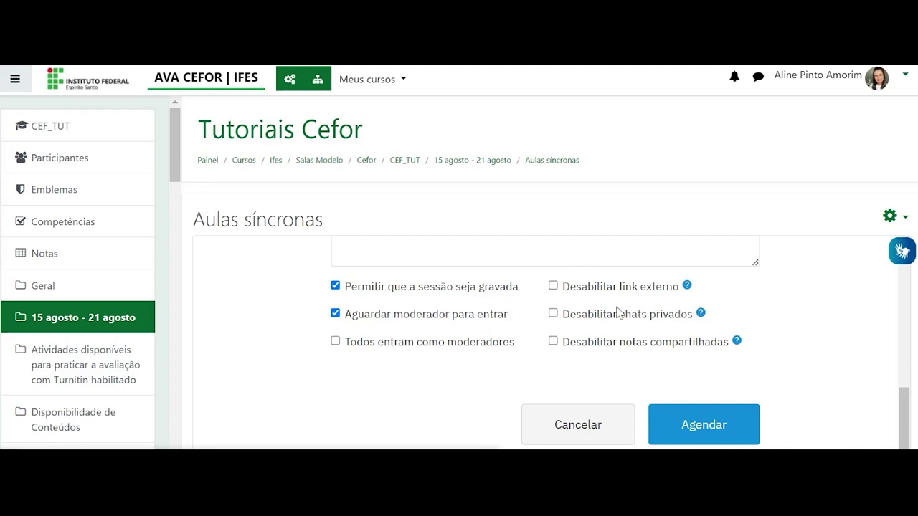
pyautogui.scroll(-1, 621, 314)
pyautogui.scroll(-2, 701, 359)
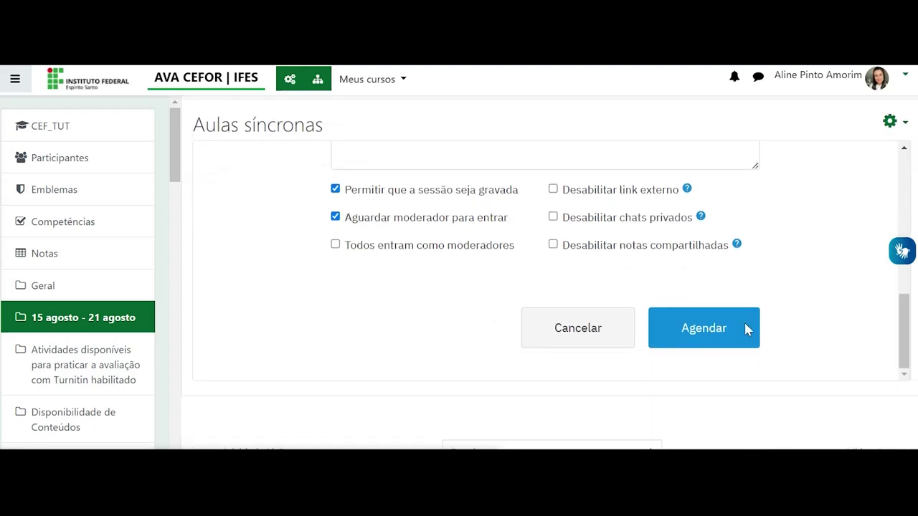
pyautogui.click(715, 327)
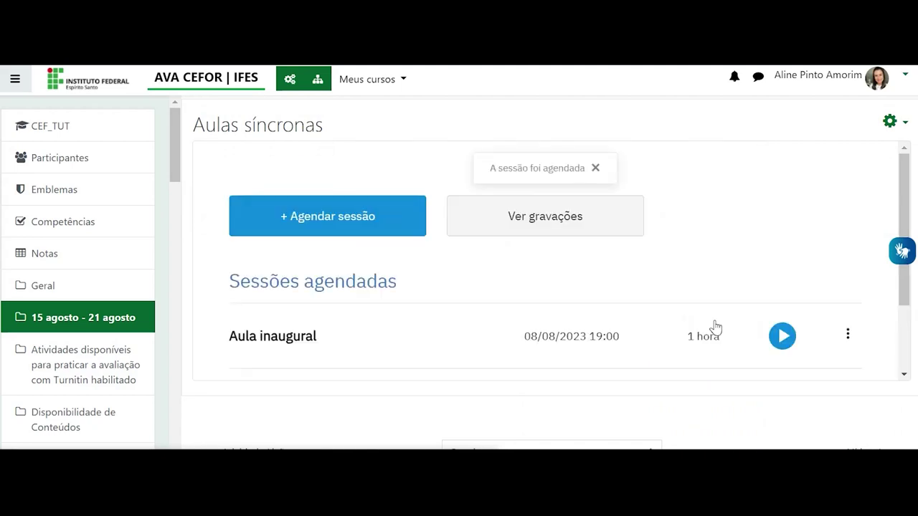
# Start scheduling another session named "Aula 1" and set its date to 15/08/2023
pyautogui.scroll(-2, 643, 309)
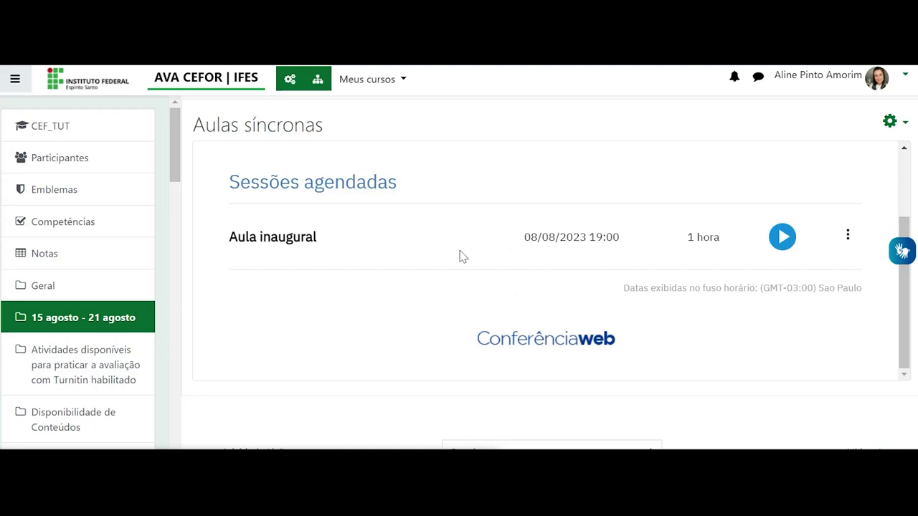
pyautogui.scroll(2, 353, 200)
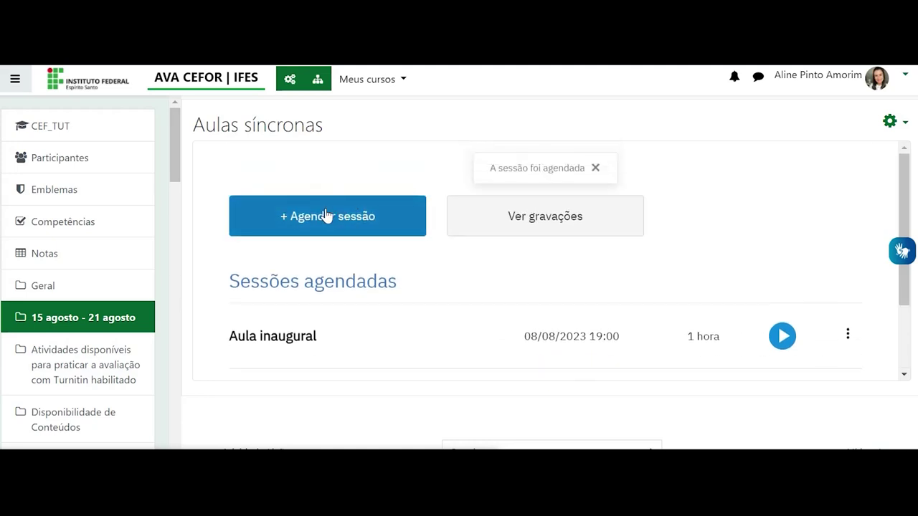
pyautogui.click(326, 215)
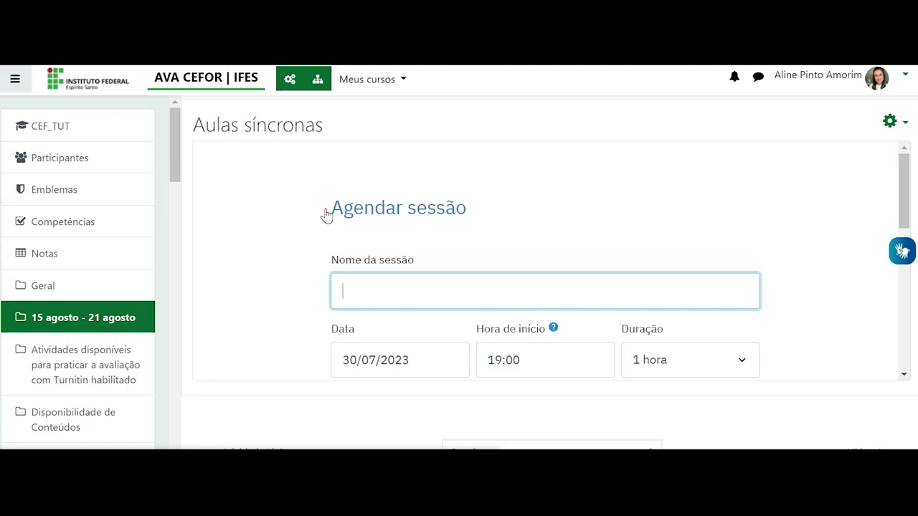
pyautogui.write('Aula 1')
pyautogui.scroll(-3, 330, 213)
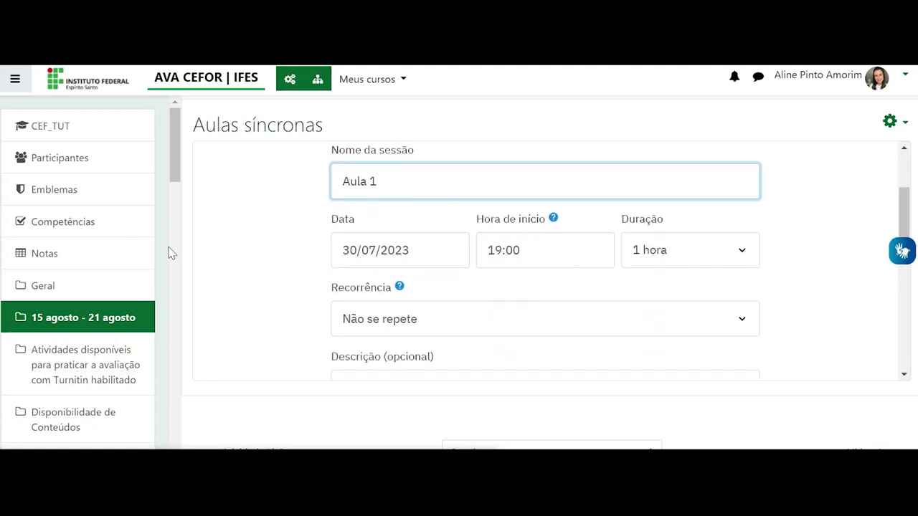
pyautogui.click(340, 249)
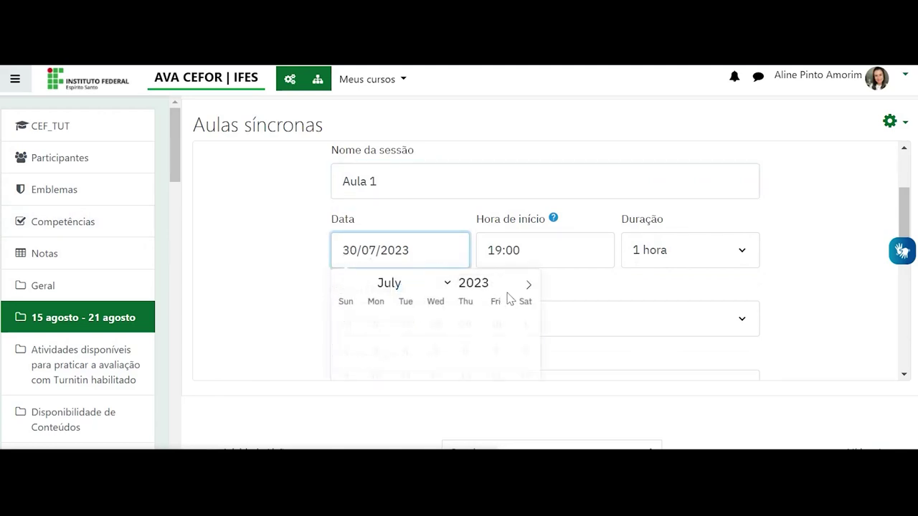
pyautogui.click(528, 287)
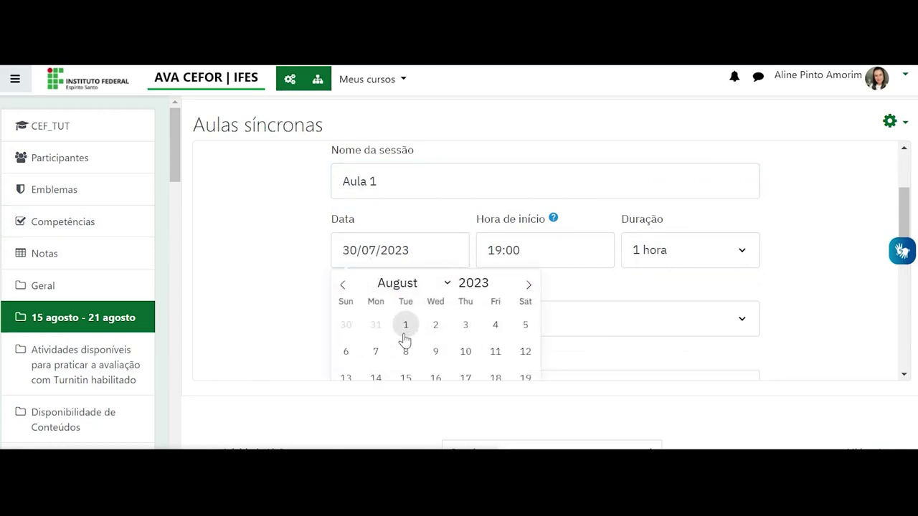
pyautogui.click(406, 378)
# Keep the remaining settings of the "Aula 1" session and schedule it
pyautogui.scroll(-1, 561, 364)
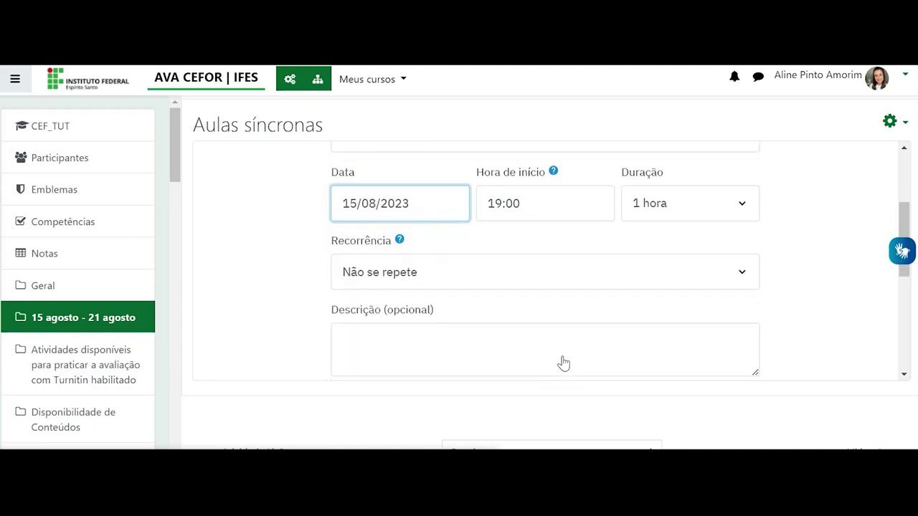
pyautogui.scroll(-3, 509, 328)
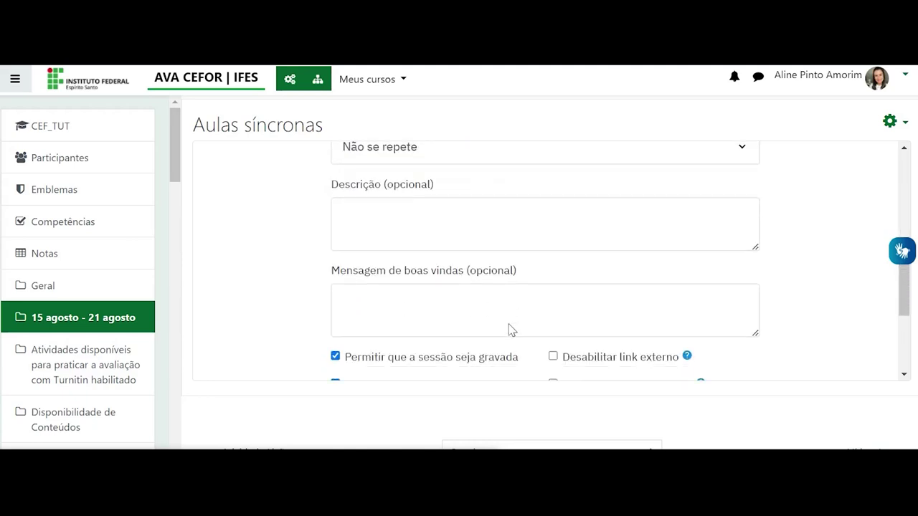
pyautogui.scroll(-1, 491, 294)
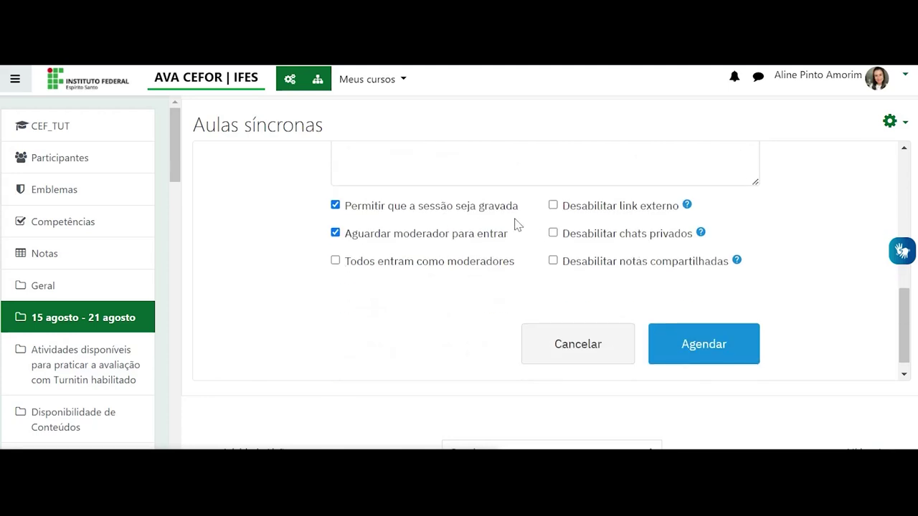
pyautogui.click(707, 348)
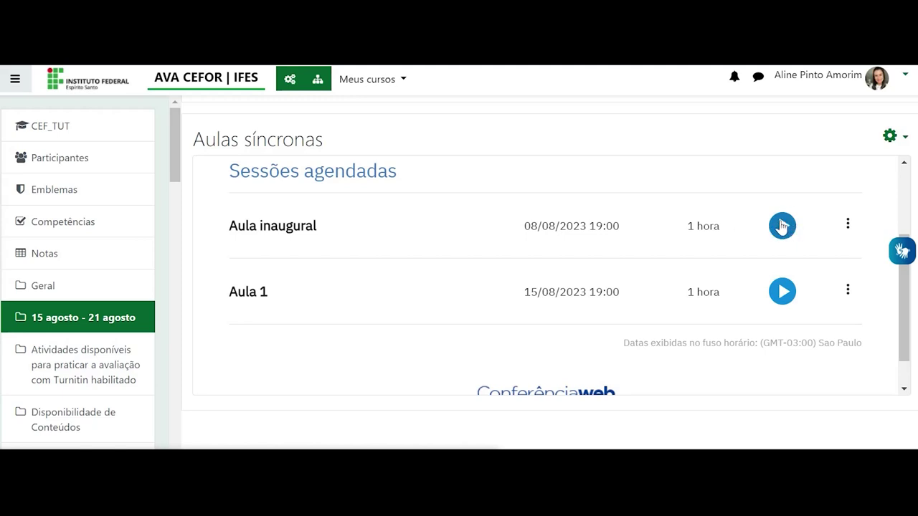
# Enter the "Aula inaugural" conference room without joining the audio, and examine the session's additional options back in the activity
pyautogui.click(782, 227)
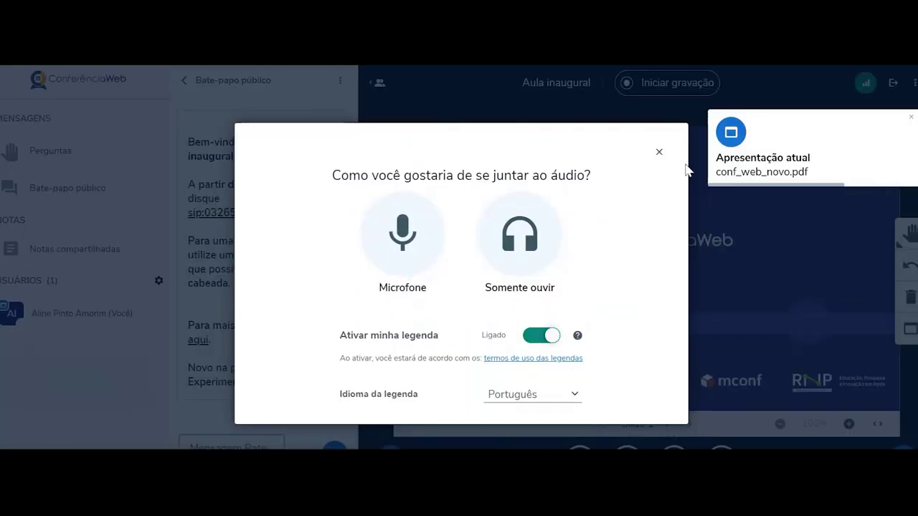
pyautogui.click(658, 153)
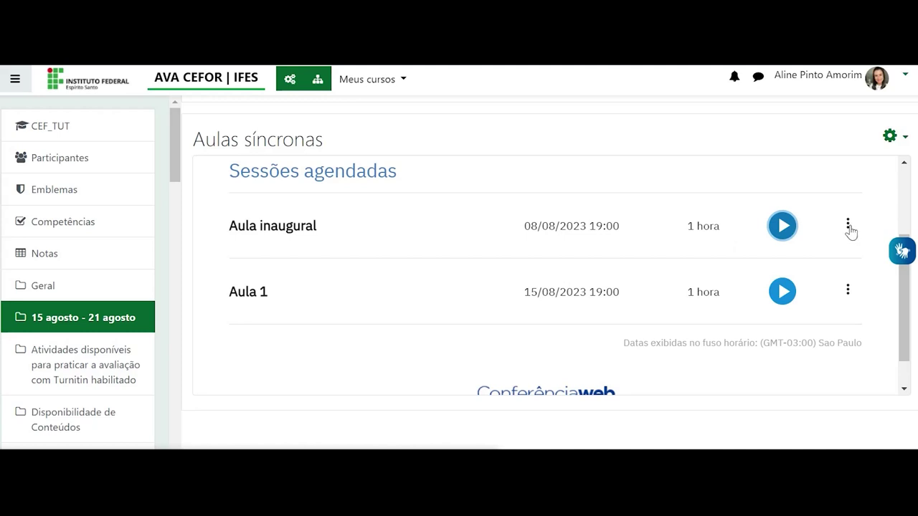
pyautogui.click(848, 225)
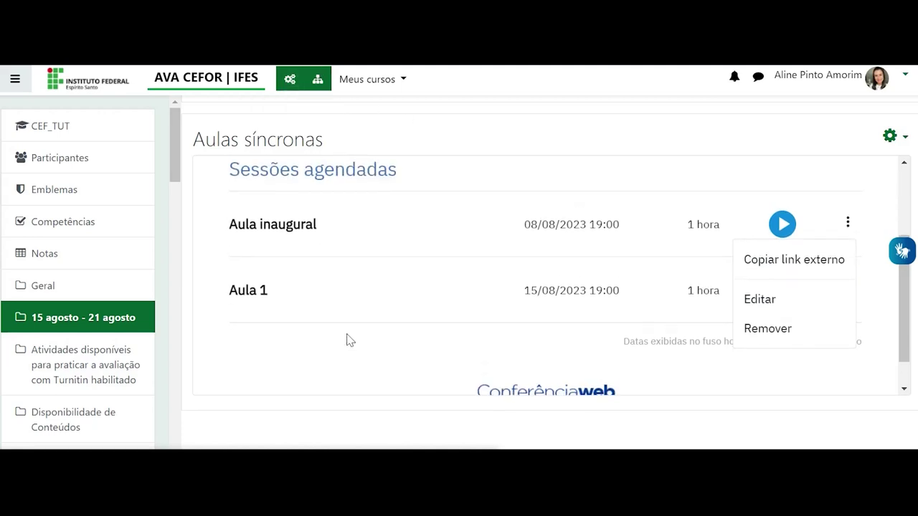
pyautogui.click(341, 366)
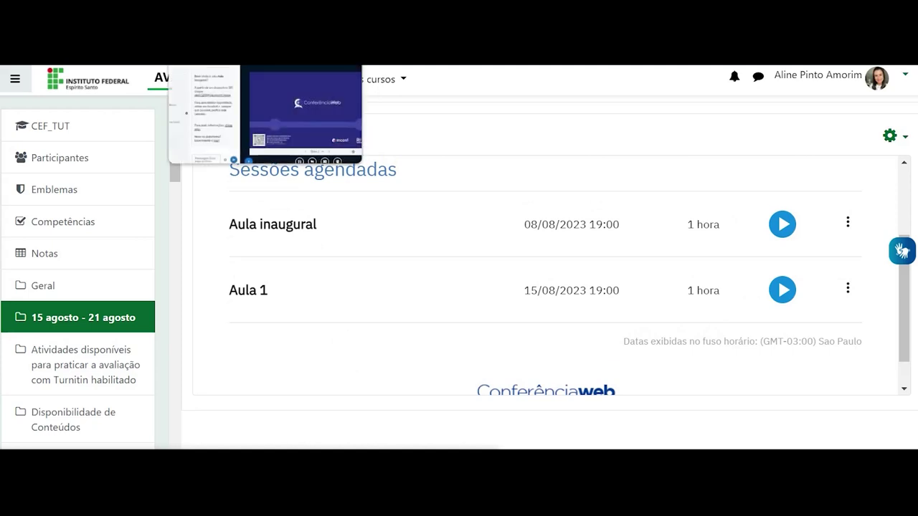
# Switch to the synchronous classes activity of the "Formação de Mediadores Pedagógicos em EaD" course and examine its list of recordings
pyautogui.hotkey('ctrl', 'Tab')
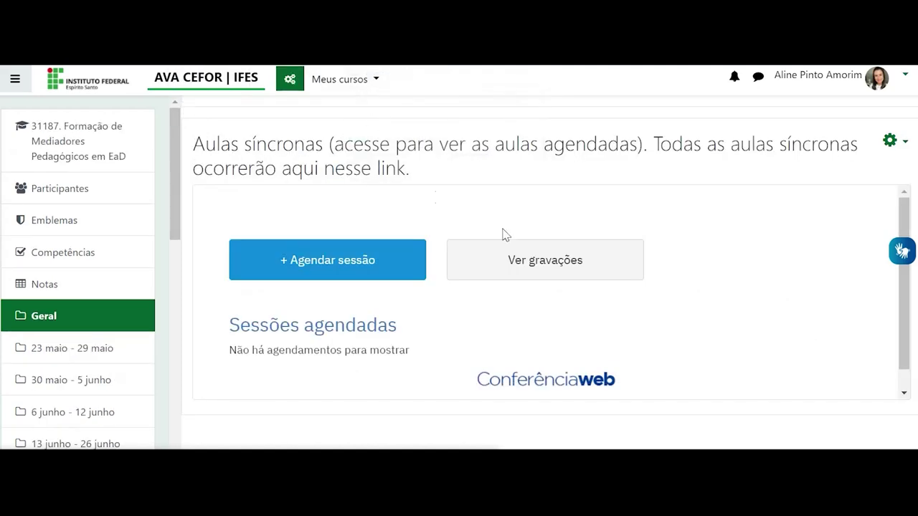
pyautogui.scroll(-1, 533, 370)
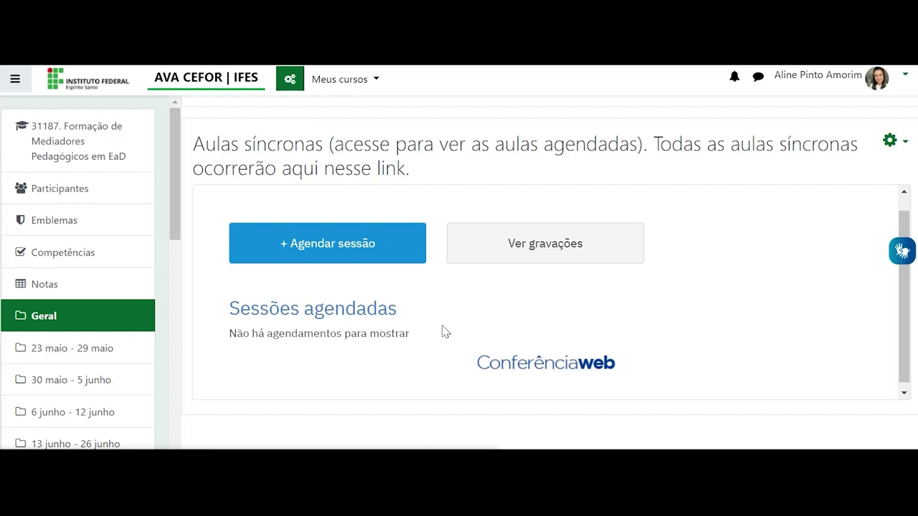
pyautogui.click(542, 256)
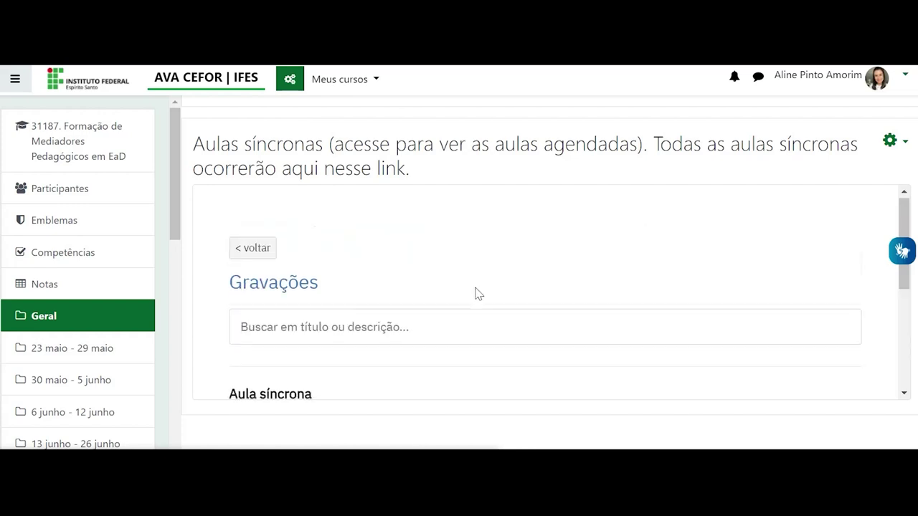
pyautogui.scroll(-3, 478, 294)
pyautogui.scroll(-3, 435, 293)
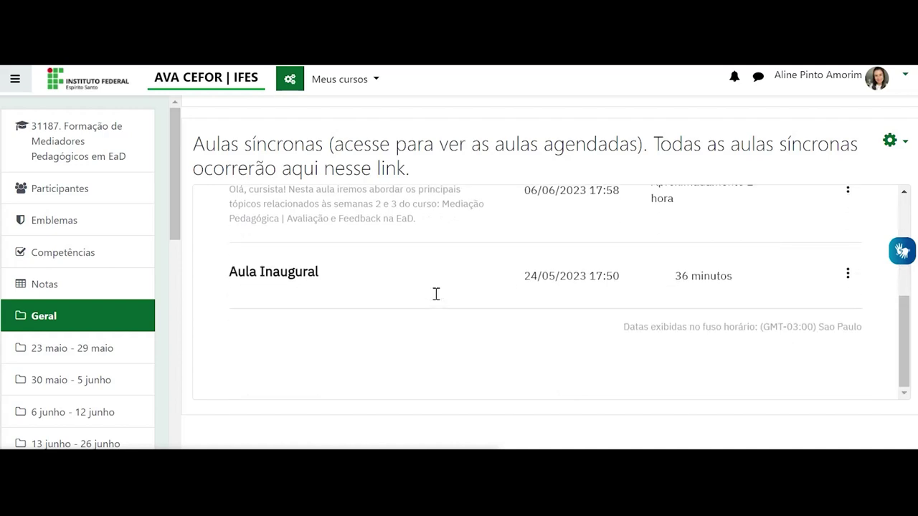
pyautogui.scroll(2, 436, 293)
pyautogui.scroll(-1, 435, 294)
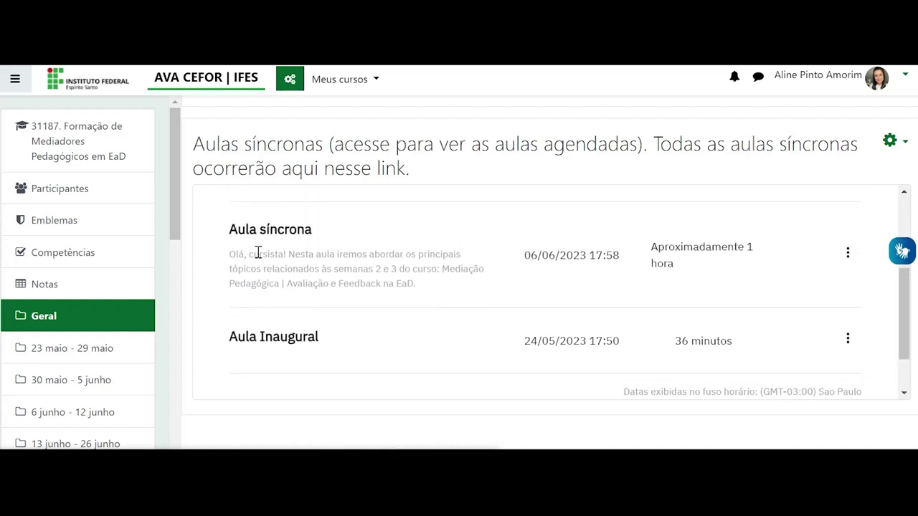
pyautogui.scroll(1, 280, 259)
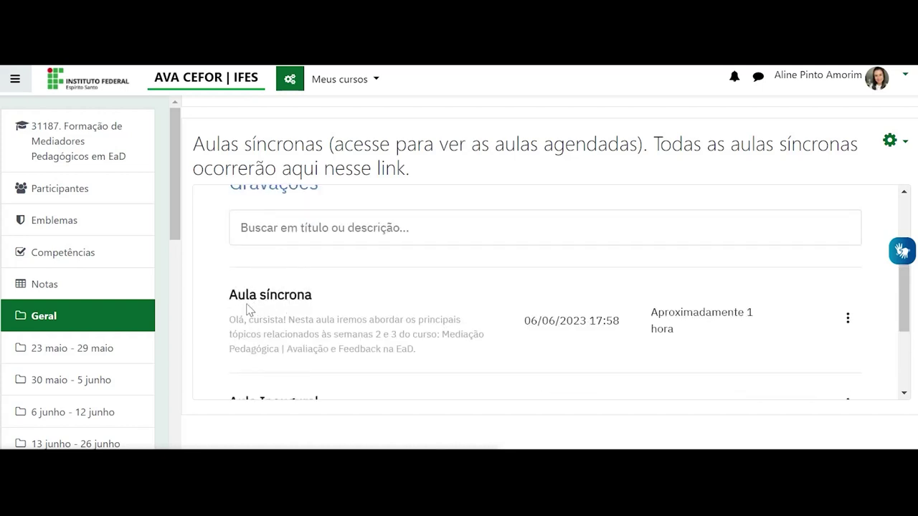
pyautogui.scroll(-1, 380, 344)
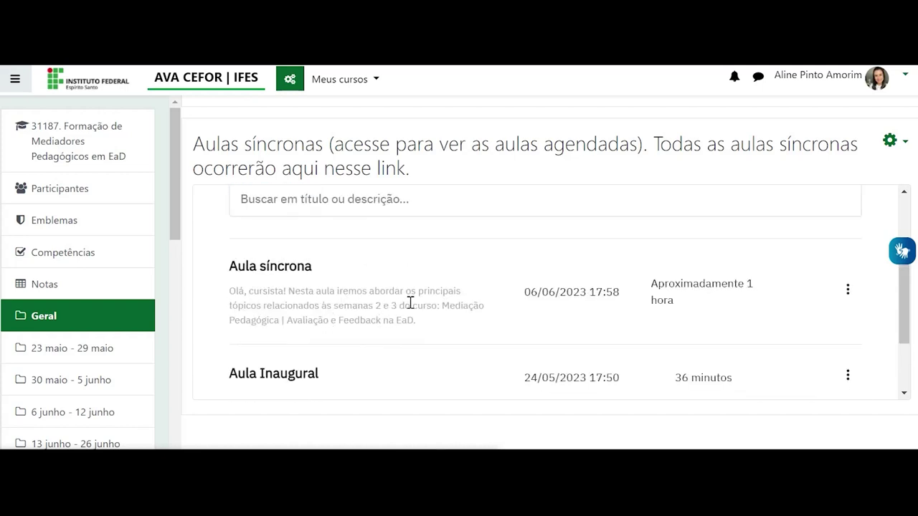